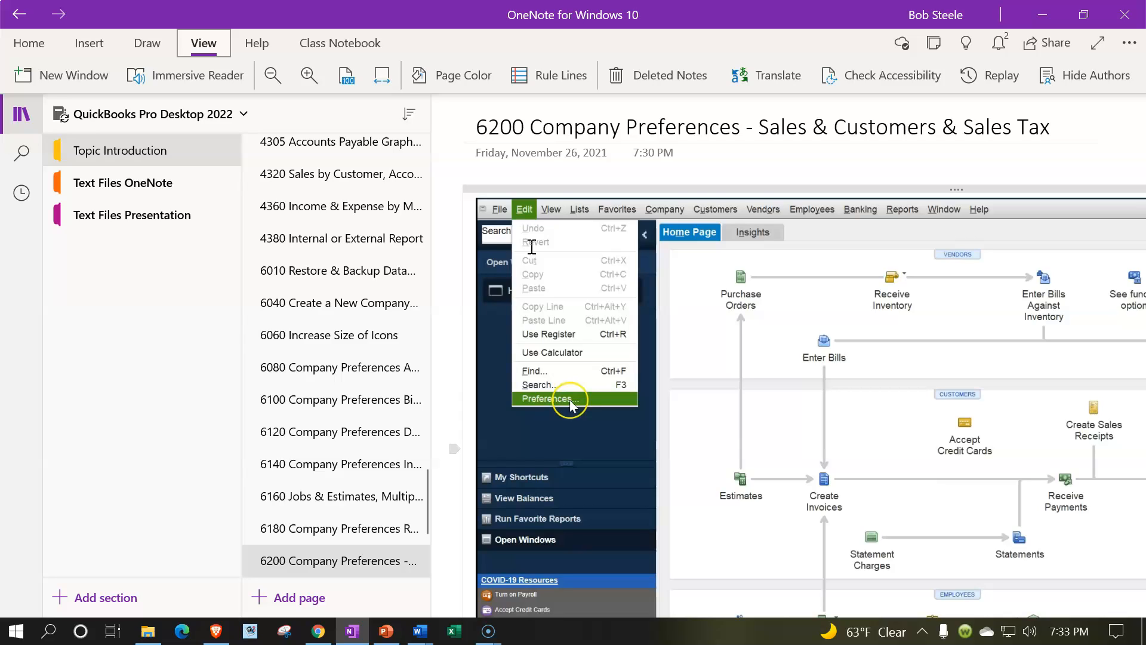
Hide the notebook's section and page lists and collapse the ribbon to enlarge the page view.
{"action": "left_click", "coordinate": [28, 117]}
{"action": "left_click", "coordinate": [203, 43]}
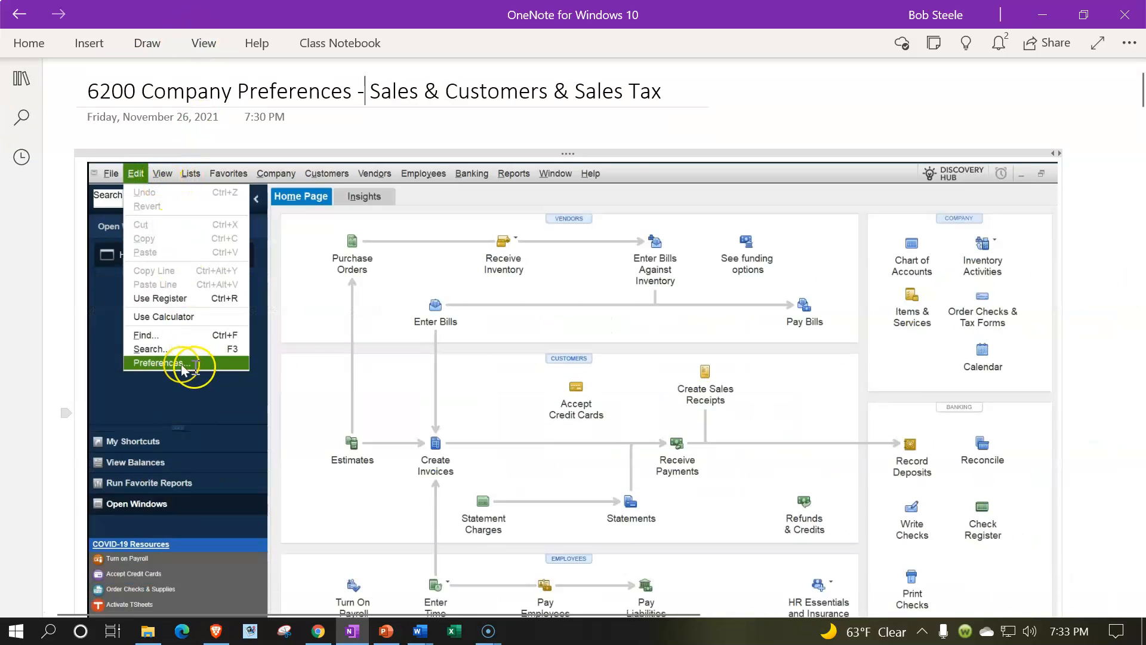
Examine the Sales & Customers screenshots, covering My Preferences, the home page flowchart and the Company Preferences options.
{"action": "scroll", "coordinate": [195, 367], "scroll_direction": "down", "scroll_amount": 1}
{"action": "scroll", "coordinate": [195, 367], "scroll_direction": "down", "scroll_amount": 10}
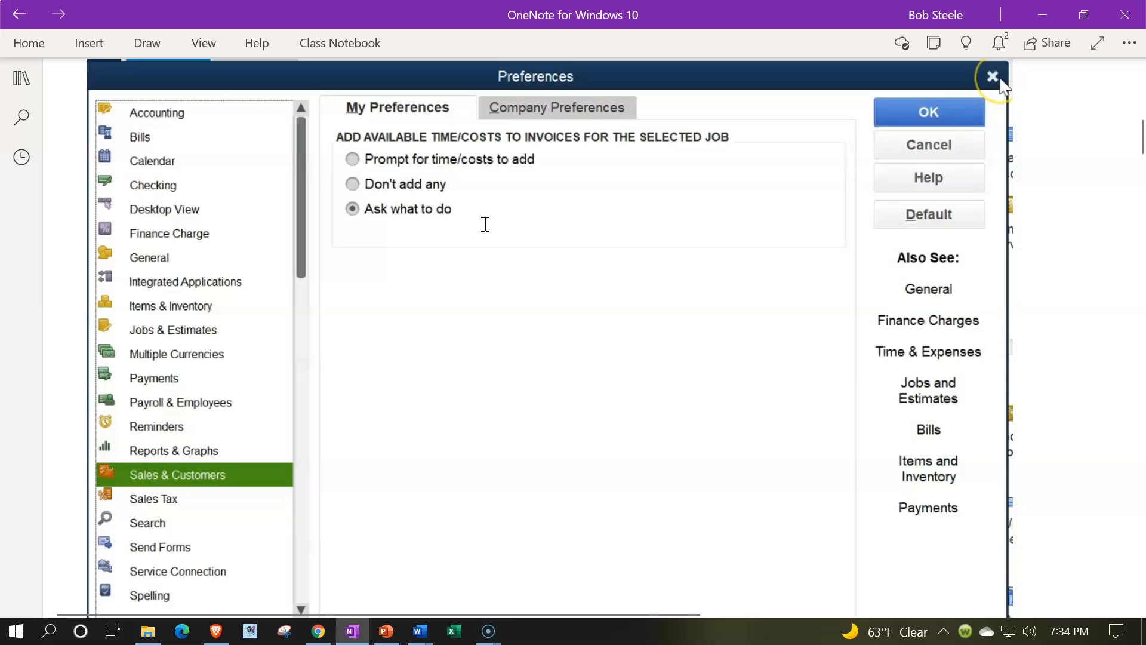
{"action": "scroll", "coordinate": [485, 224], "scroll_direction": "down", "scroll_amount": 15}
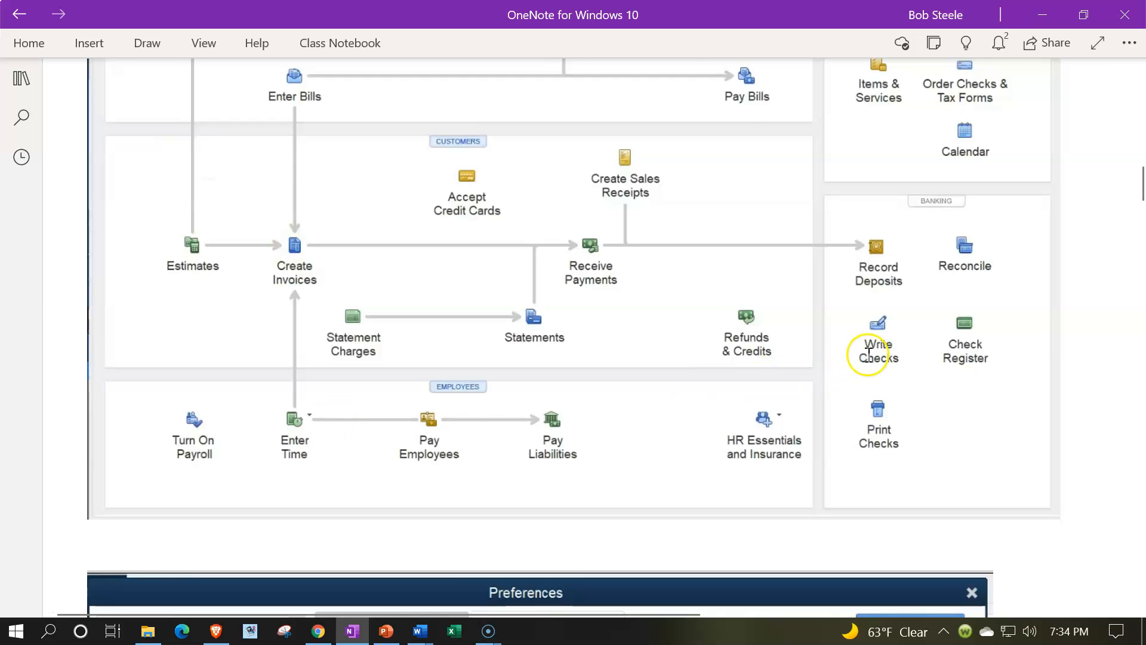
{"action": "scroll", "coordinate": [870, 357], "scroll_direction": "up", "scroll_amount": 2}
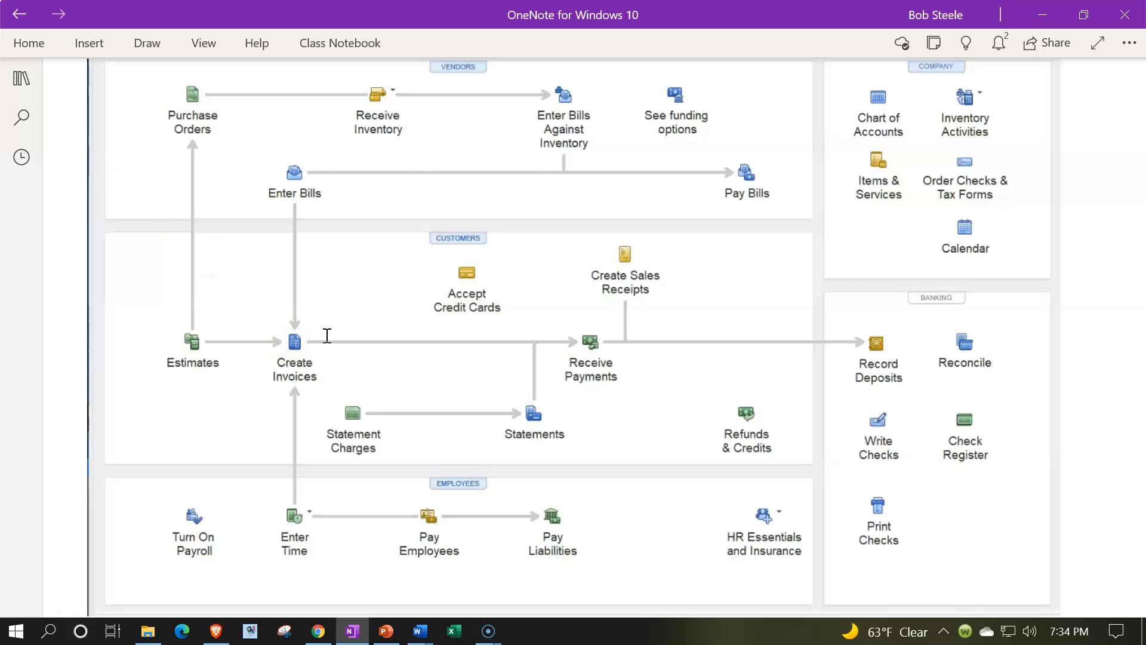
{"action": "scroll", "coordinate": [327, 336], "scroll_direction": "down", "scroll_amount": 5}
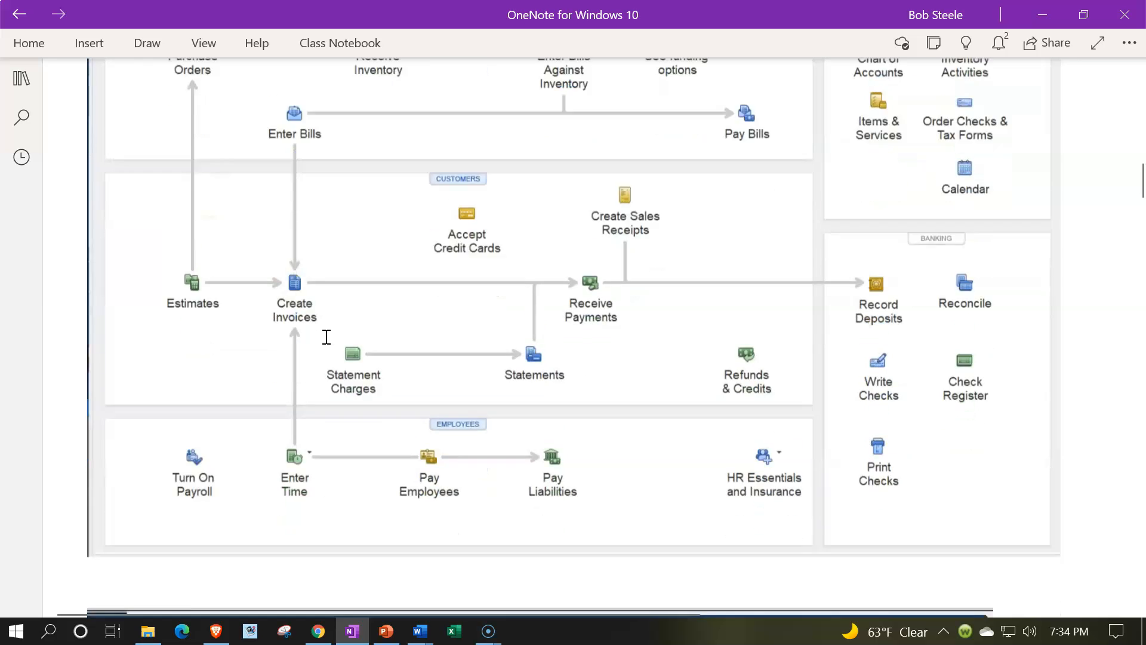
{"action": "scroll", "coordinate": [326, 337], "scroll_direction": "down", "scroll_amount": 2}
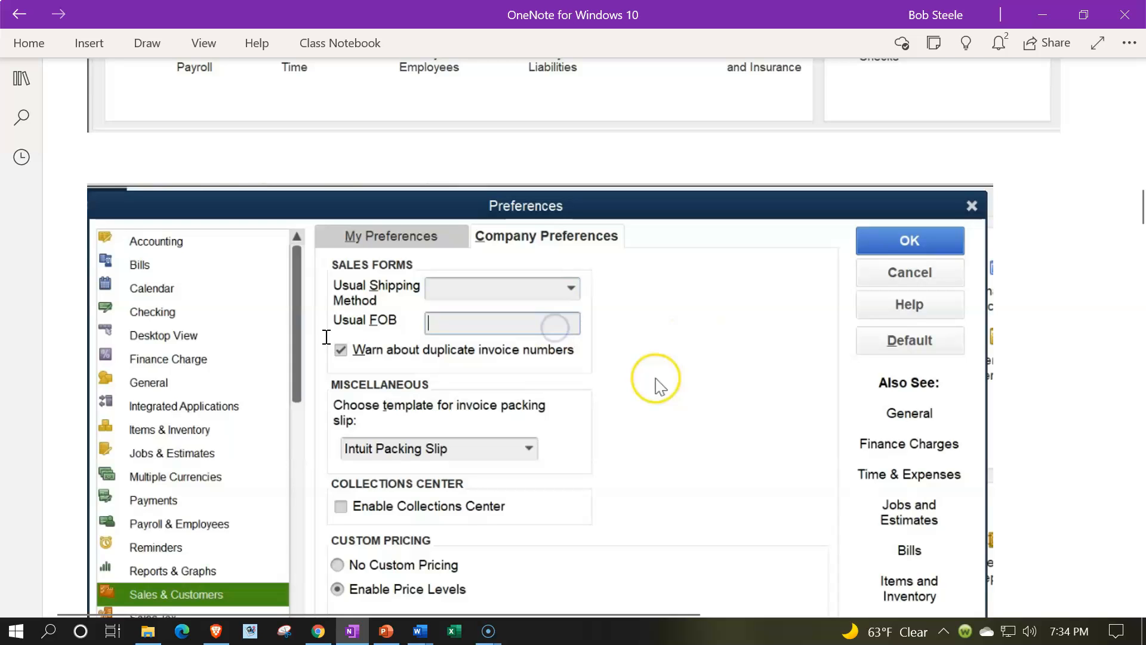
{"action": "scroll", "coordinate": [326, 338], "scroll_direction": "down", "scroll_amount": 2}
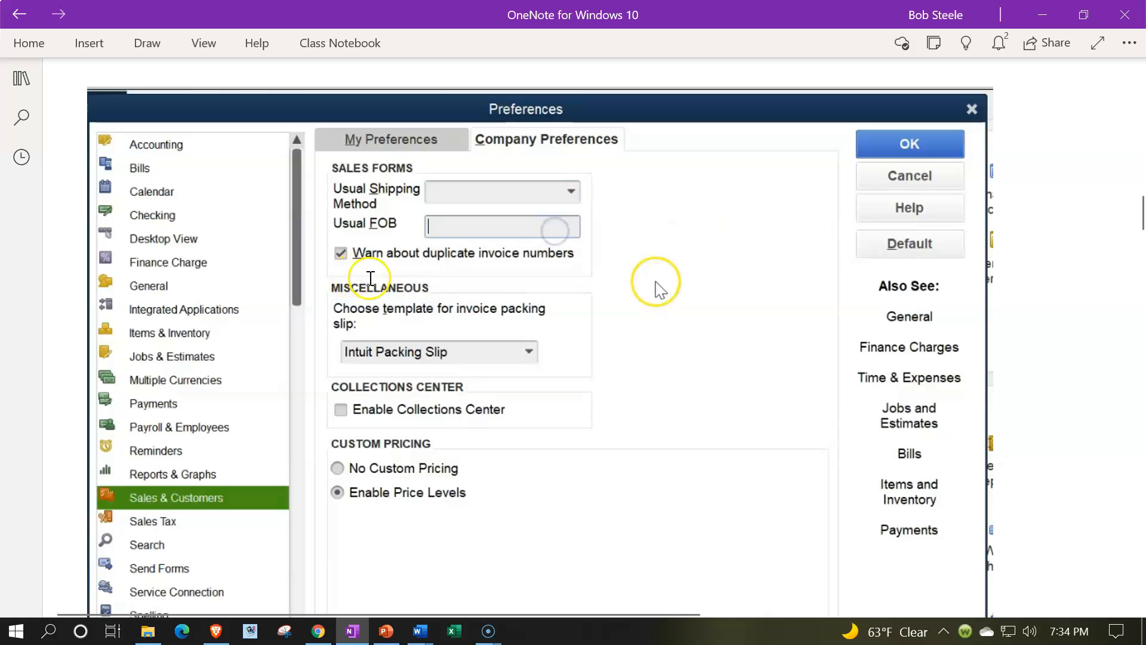
{"action": "scroll", "coordinate": [434, 277], "scroll_direction": "down", "scroll_amount": 3}
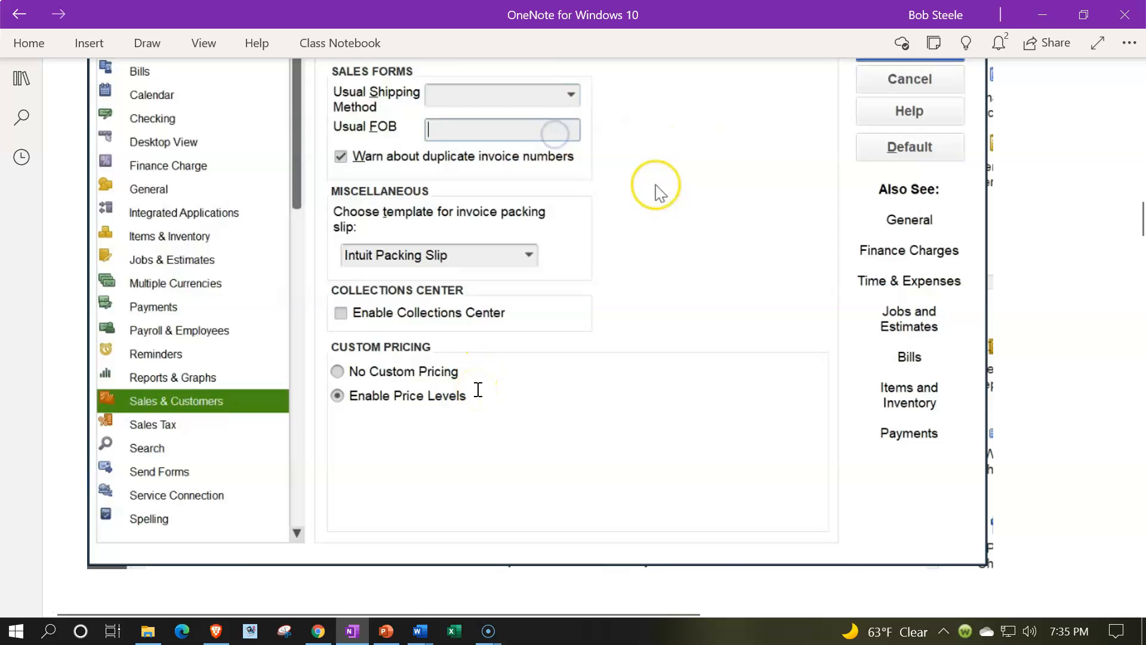
Review the Sales Tax company preferences screenshots, from the option to charge sales tax to the tax codes and payment timing.
{"action": "scroll", "coordinate": [478, 387], "scroll_direction": "down", "scroll_amount": 3}
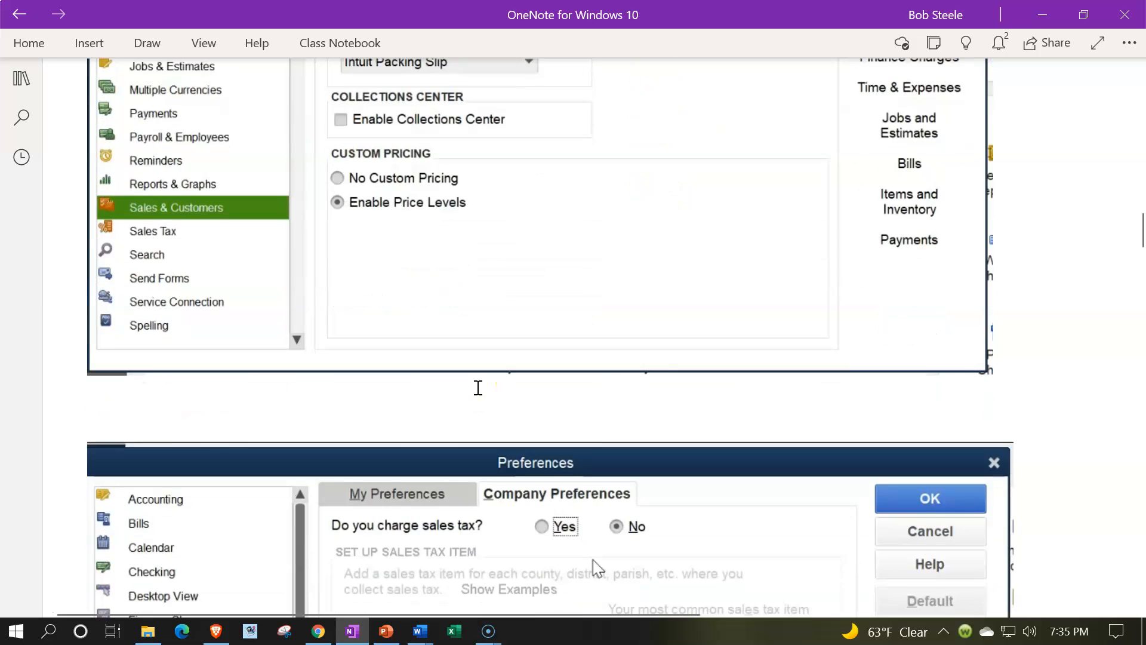
{"action": "scroll", "coordinate": [478, 387], "scroll_direction": "down", "scroll_amount": 6}
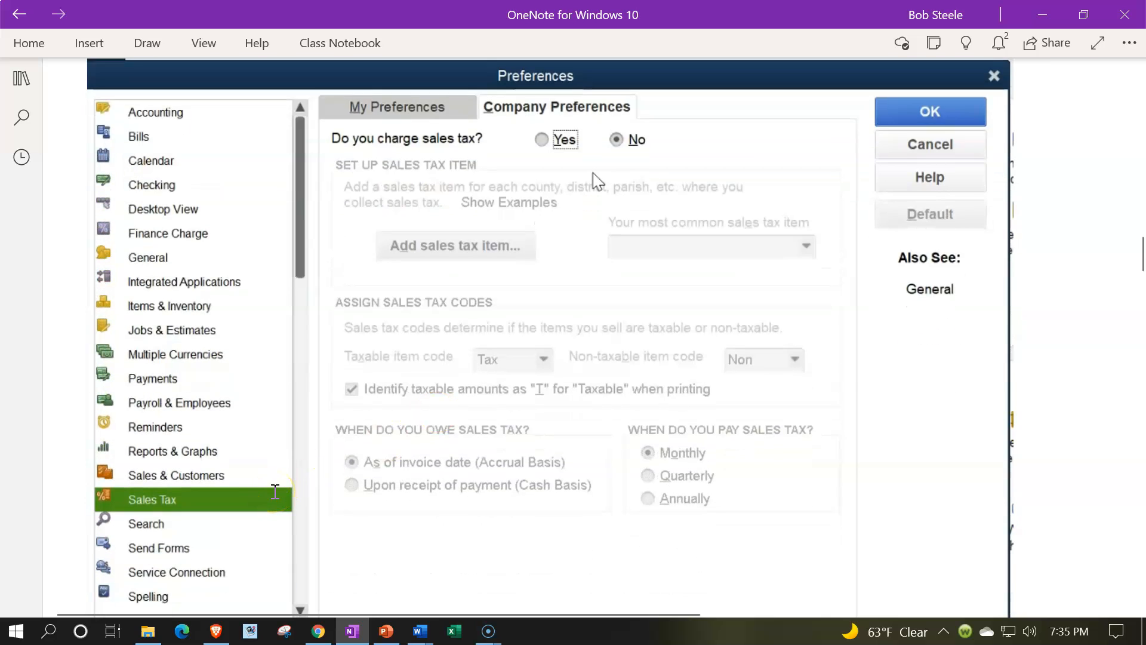
{"action": "left_click", "coordinate": [534, 146]}
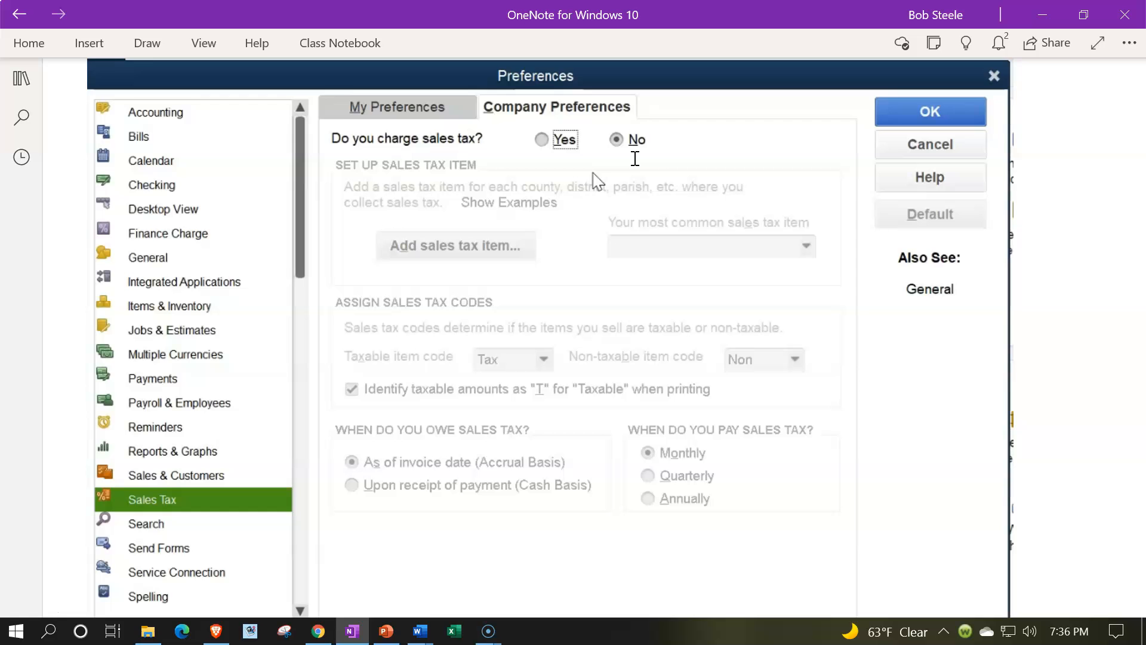
{"action": "scroll", "coordinate": [583, 167], "scroll_direction": "down", "scroll_amount": 10}
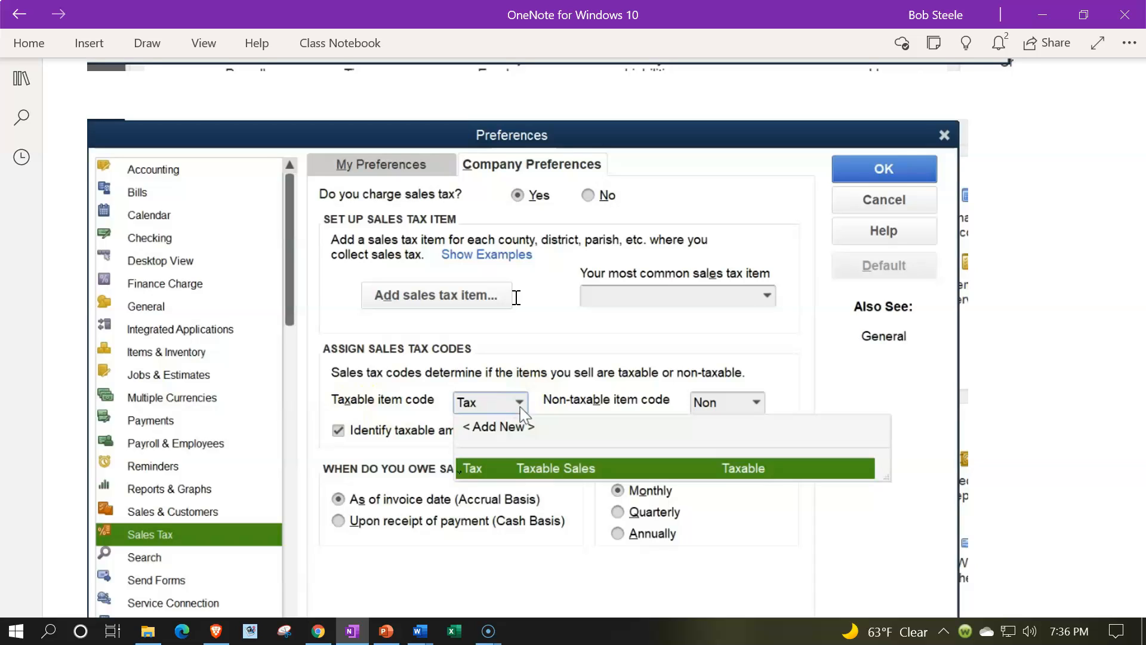
{"action": "scroll", "coordinate": [516, 297], "scroll_direction": "down", "scroll_amount": 3}
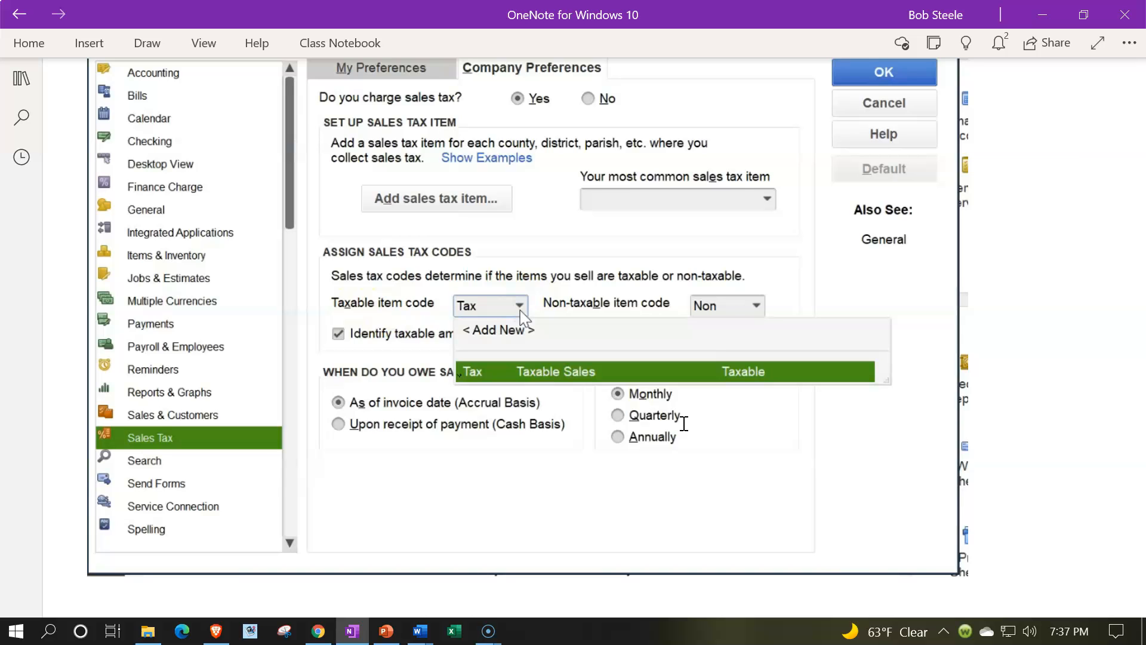
Examine the New Item screenshots for the State Sales and City Tax items and the CA Sales Tax group.
{"action": "scroll", "coordinate": [684, 423], "scroll_direction": "down", "scroll_amount": 8}
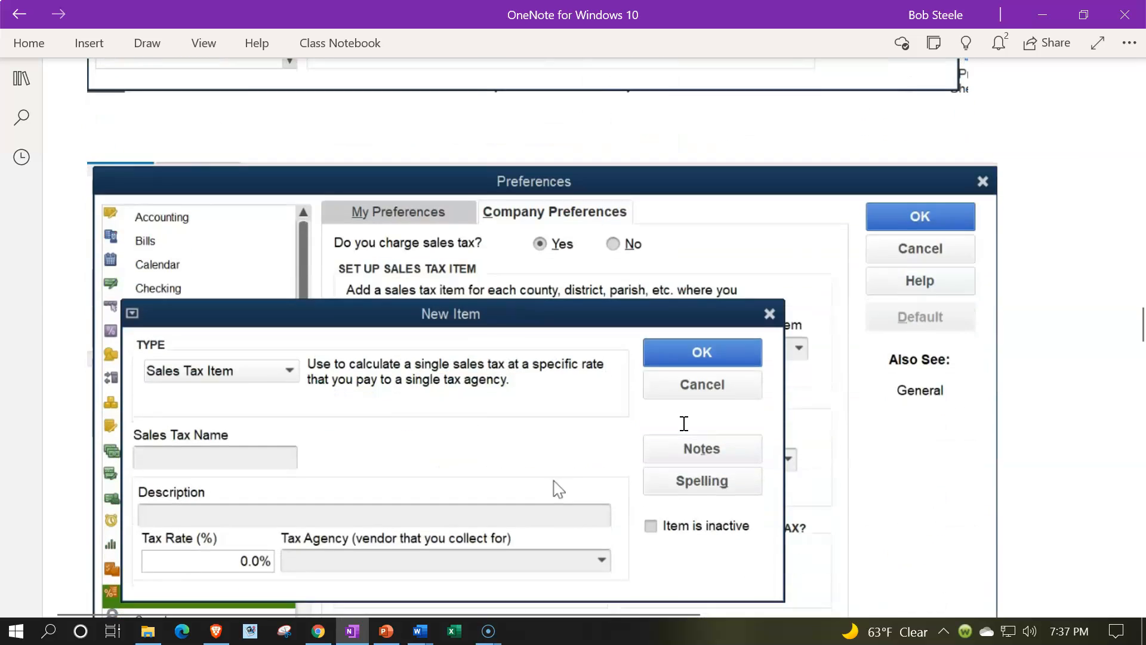
{"action": "scroll", "coordinate": [684, 423], "scroll_direction": "down", "scroll_amount": 2}
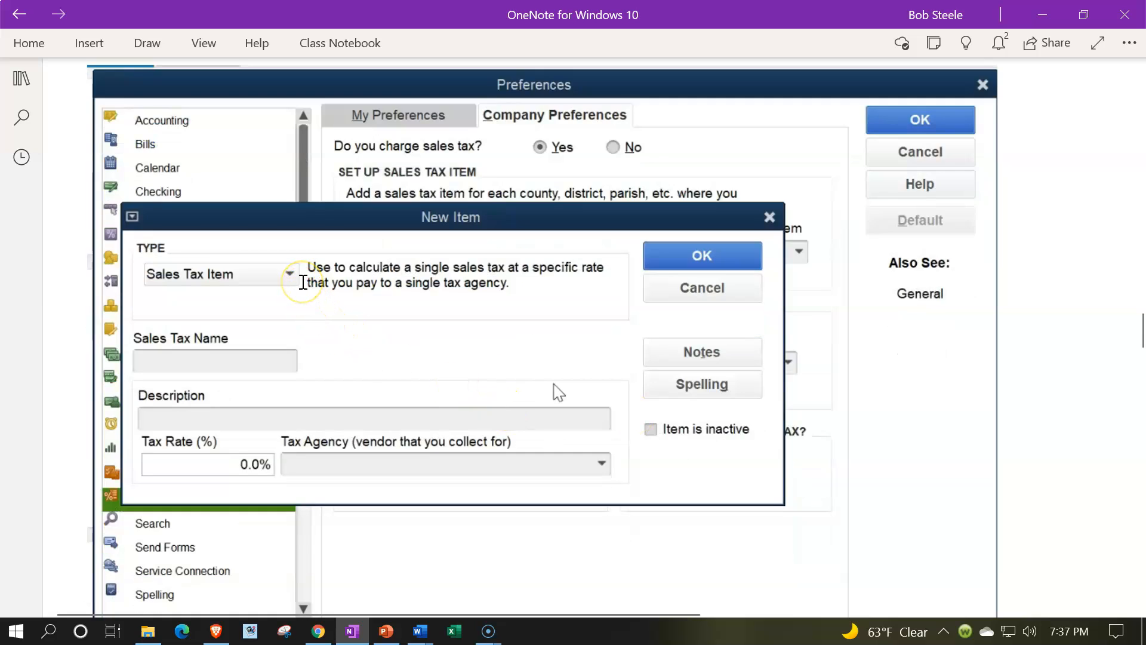
{"action": "scroll", "coordinate": [304, 282], "scroll_direction": "down", "scroll_amount": 4}
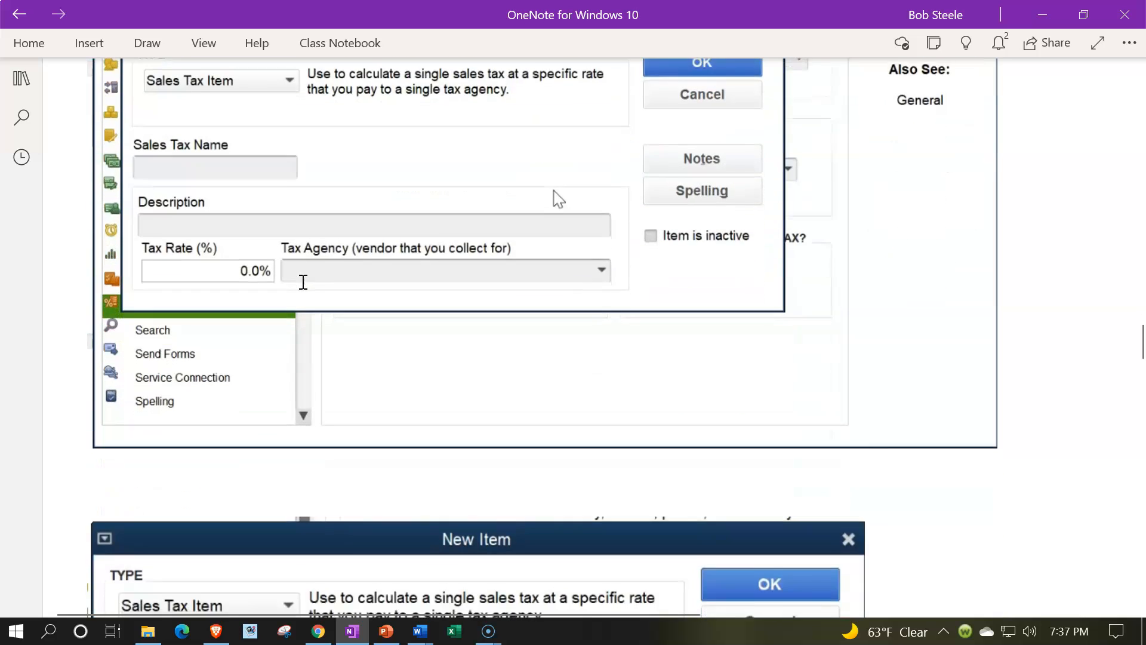
{"action": "scroll", "coordinate": [303, 283], "scroll_direction": "down", "scroll_amount": 6}
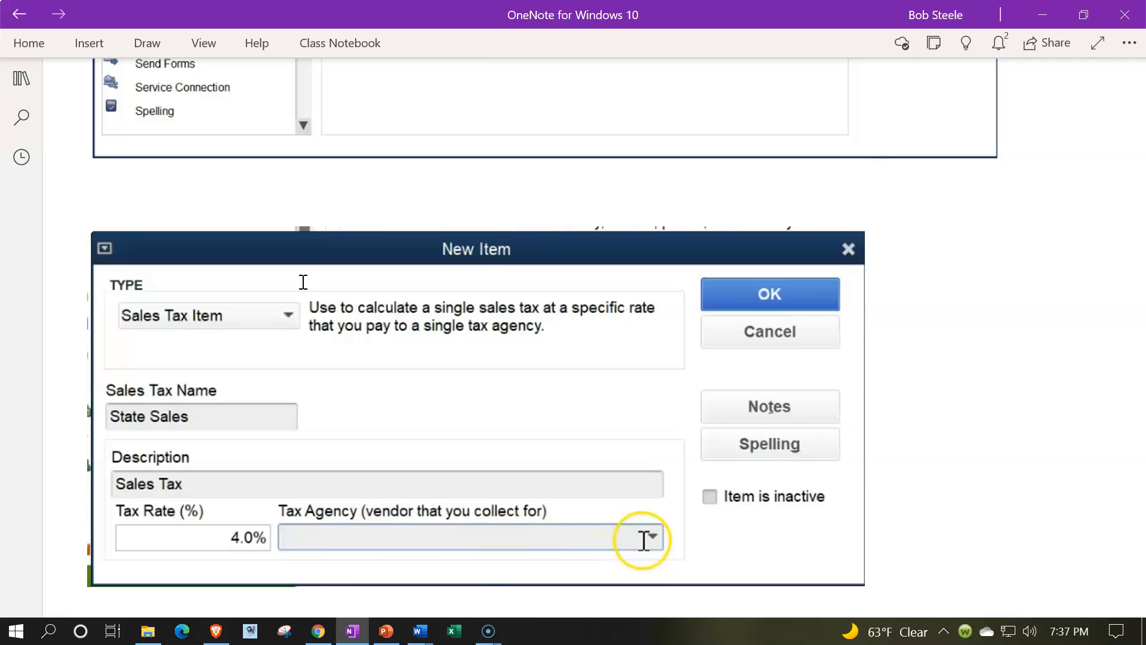
{"action": "scroll", "coordinate": [303, 282], "scroll_direction": "down", "scroll_amount": 2}
{"action": "left_click", "coordinate": [293, 278]}
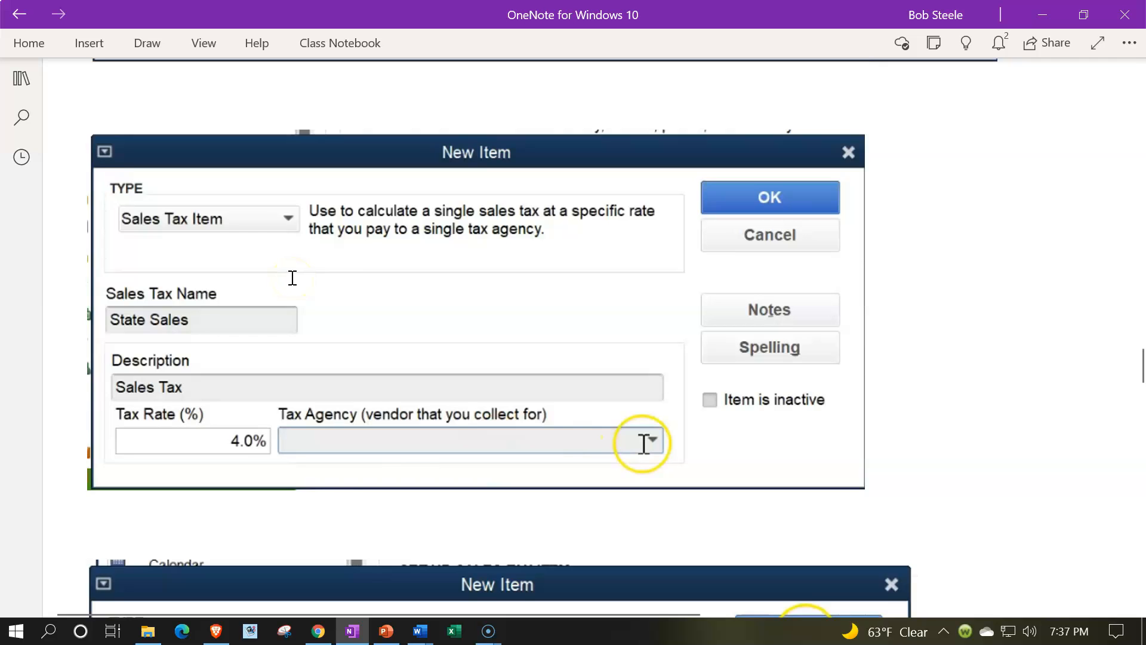
{"action": "left_click", "coordinate": [290, 240]}
{"action": "scroll", "coordinate": [269, 438], "scroll_direction": "down", "scroll_amount": 3}
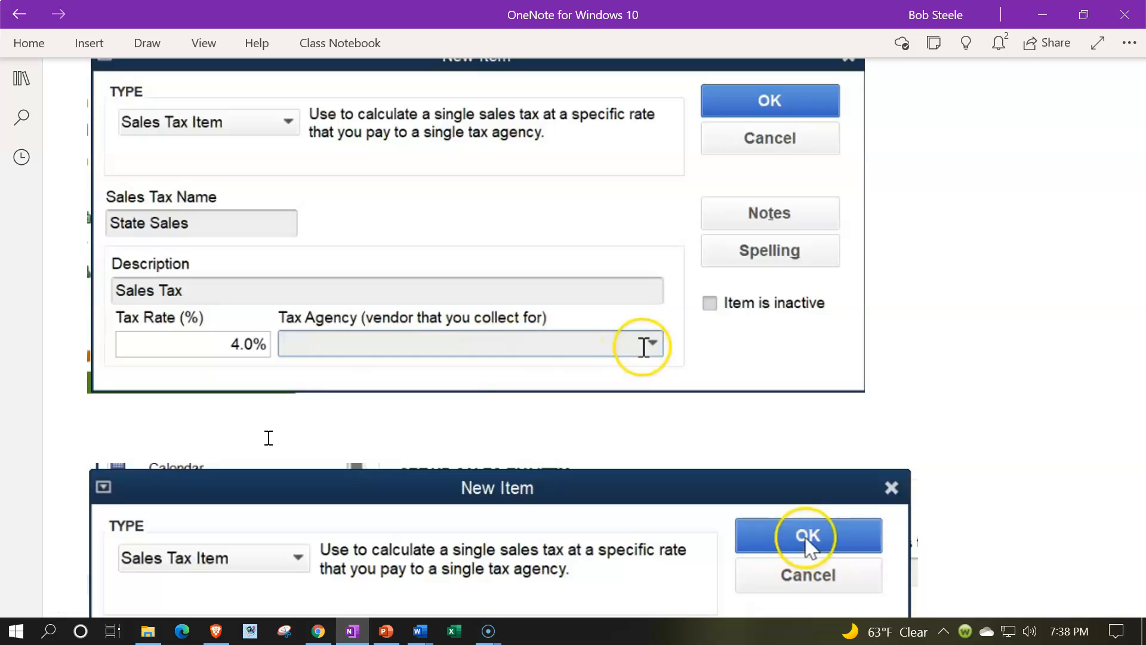
{"action": "scroll", "coordinate": [269, 437], "scroll_direction": "down", "scroll_amount": 10}
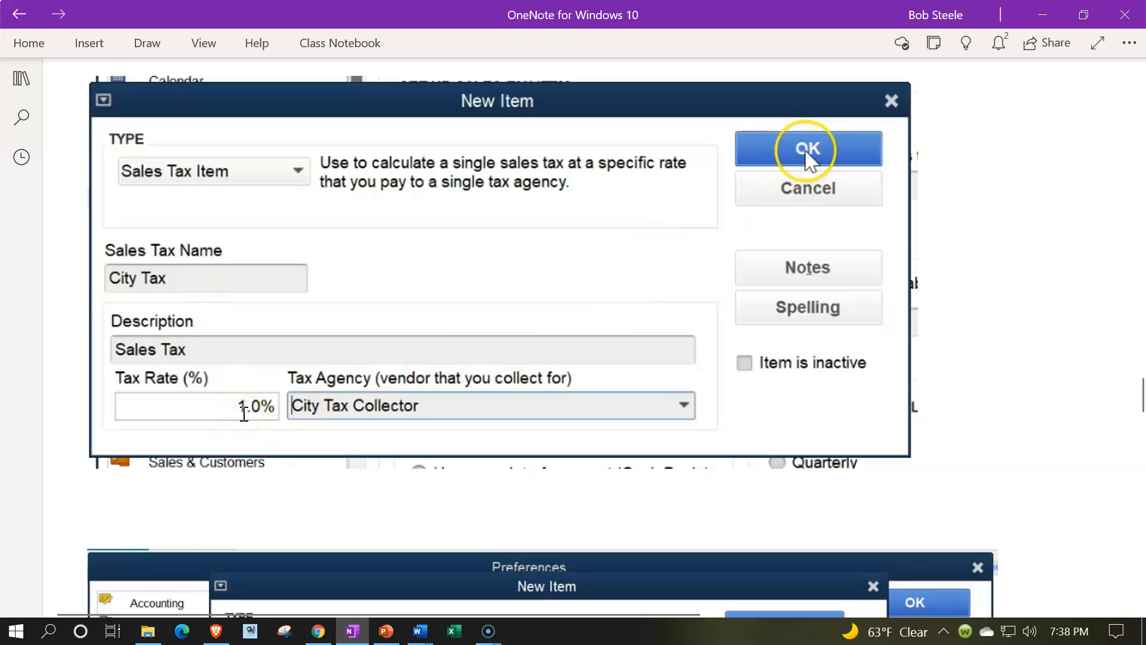
{"action": "scroll", "coordinate": [244, 414], "scroll_direction": "down", "scroll_amount": 10}
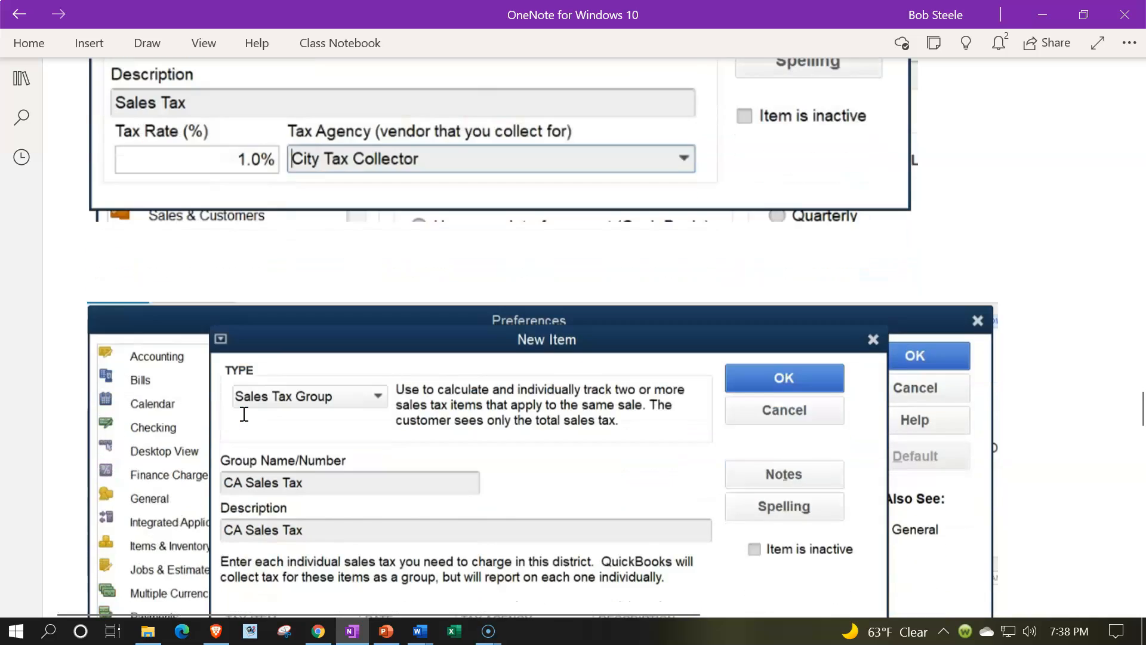
{"action": "scroll", "coordinate": [244, 414], "scroll_direction": "down", "scroll_amount": 3}
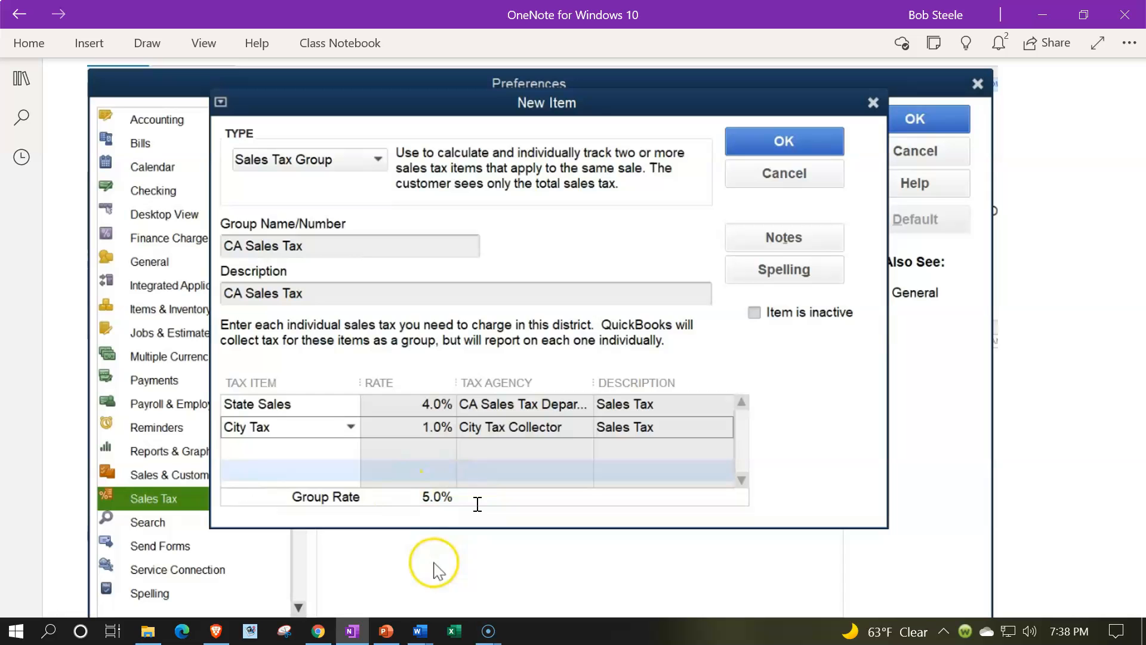
Review the Item List screenshot with the sales tax items and the invoice screenshot with its tax field.
{"action": "scroll", "coordinate": [478, 505], "scroll_direction": "down", "scroll_amount": 6}
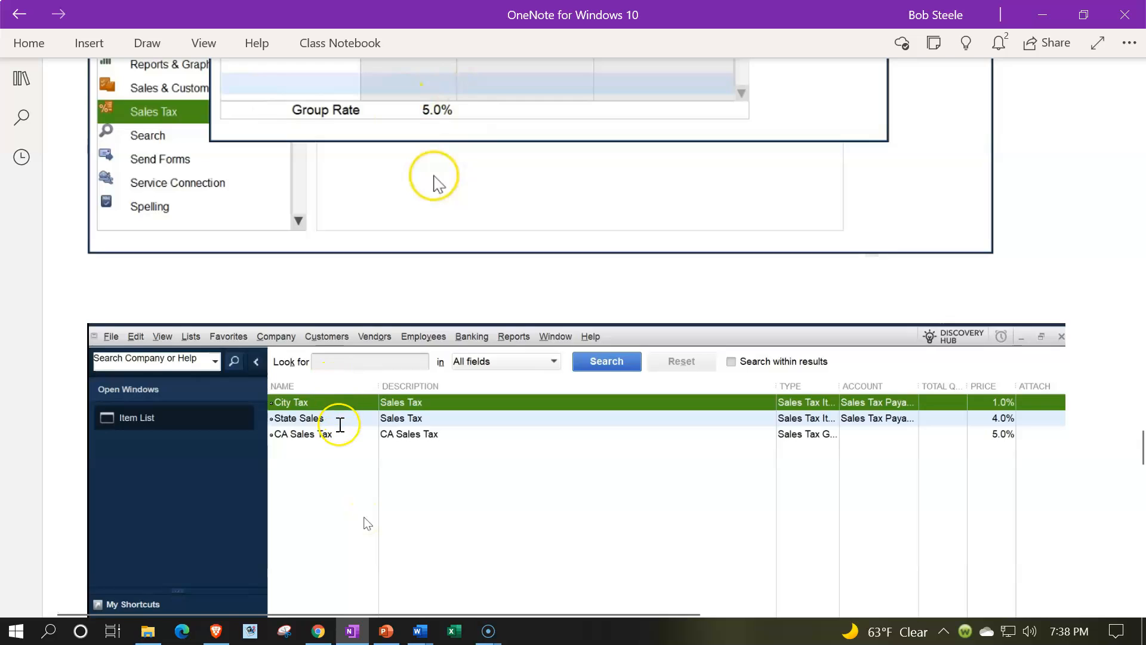
{"action": "scroll", "coordinate": [340, 424], "scroll_direction": "down", "scroll_amount": 2}
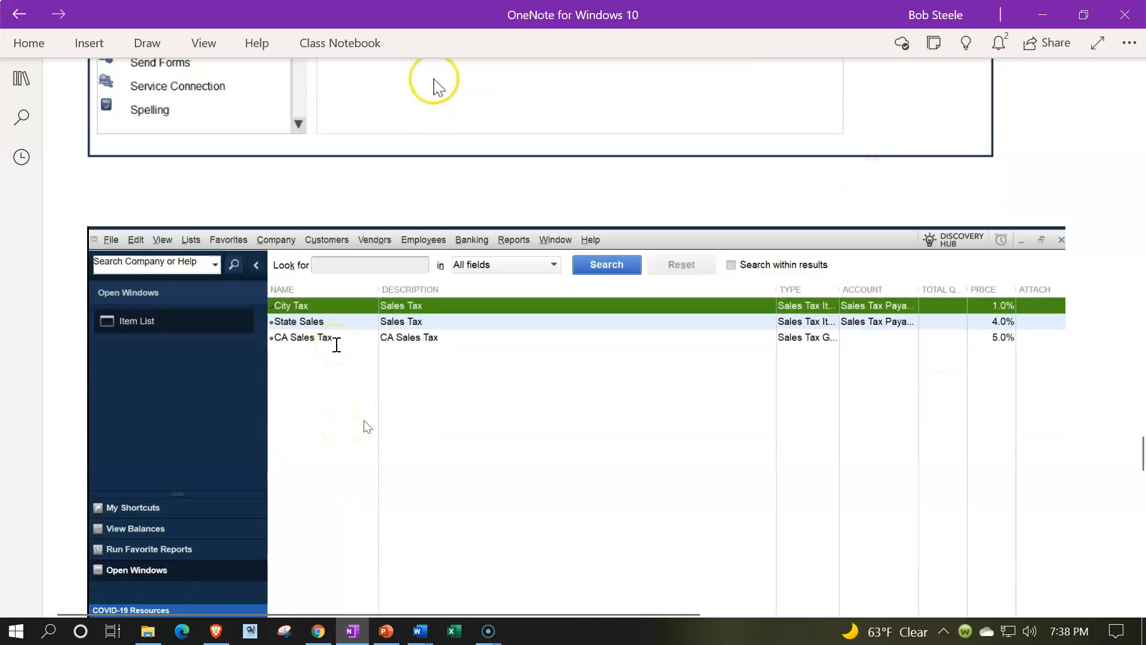
{"action": "scroll", "coordinate": [337, 345], "scroll_direction": "down", "scroll_amount": 10}
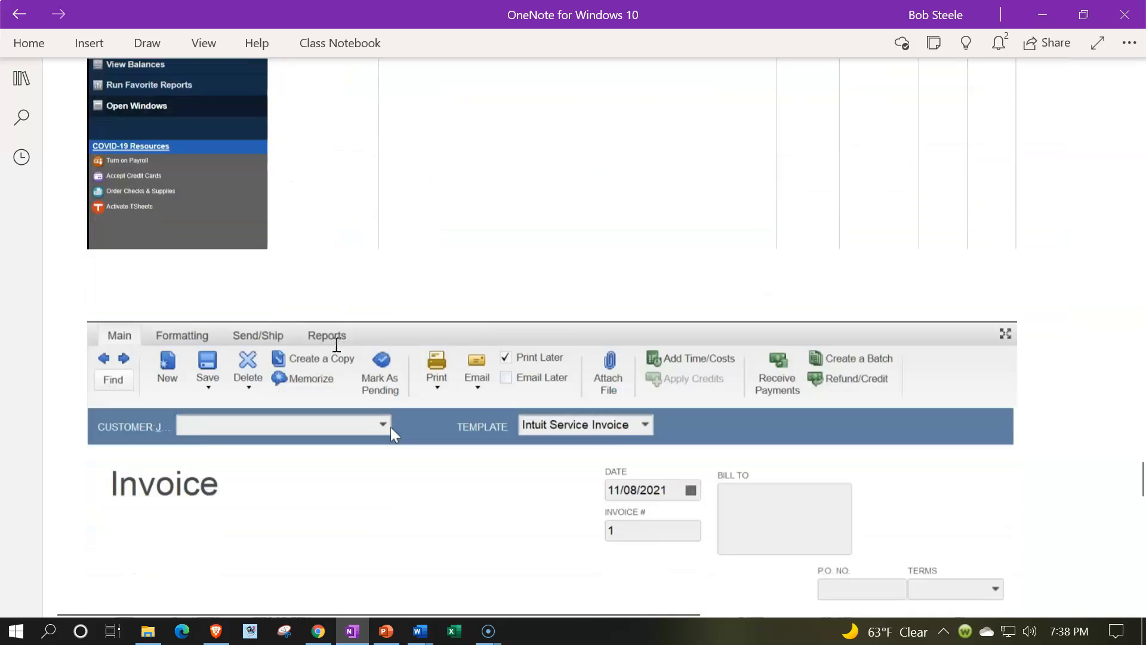
{"action": "scroll", "coordinate": [336, 345], "scroll_direction": "down", "scroll_amount": 4}
{"action": "scroll", "coordinate": [336, 345], "scroll_direction": "down", "scroll_amount": 2}
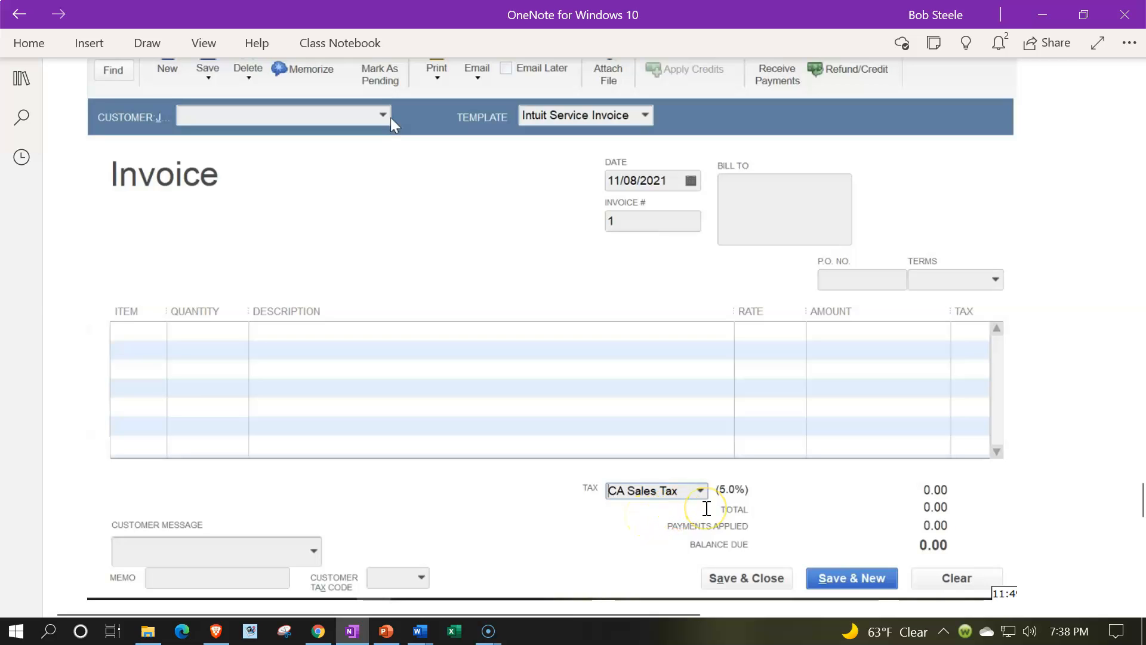
Examine the customer's Sales Tax Settings screenshot with the taxable and non-taxable tax code choices.
{"action": "scroll", "coordinate": [706, 508], "scroll_direction": "down", "scroll_amount": 2}
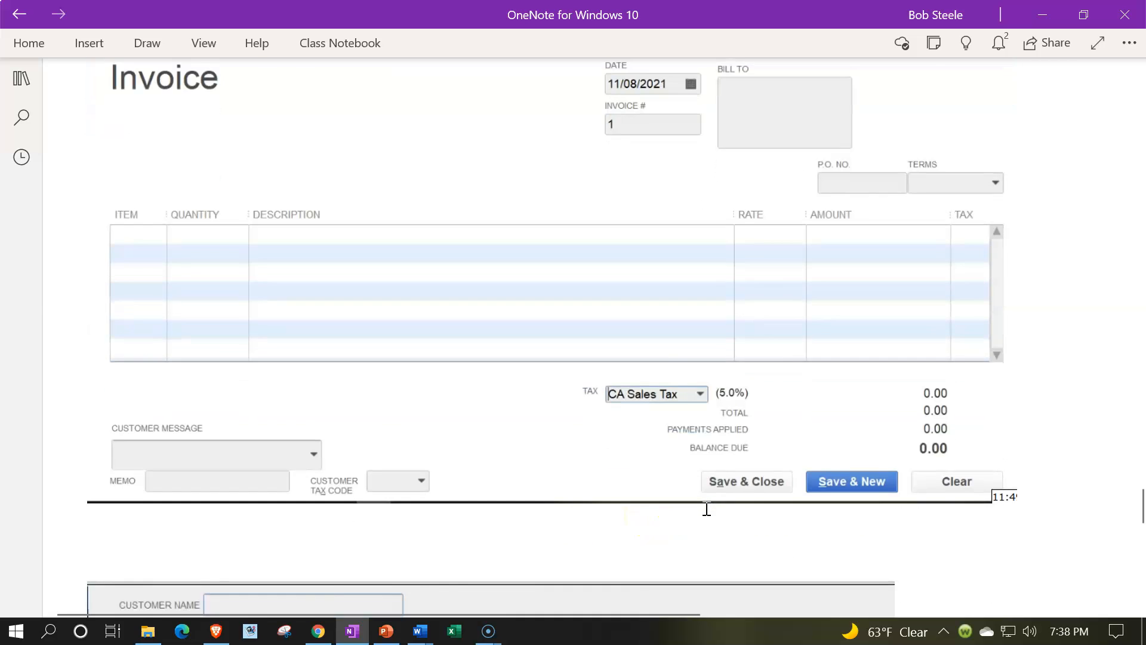
{"action": "scroll", "coordinate": [706, 508], "scroll_direction": "down", "scroll_amount": 3}
{"action": "scroll", "coordinate": [707, 508], "scroll_direction": "down", "scroll_amount": 4}
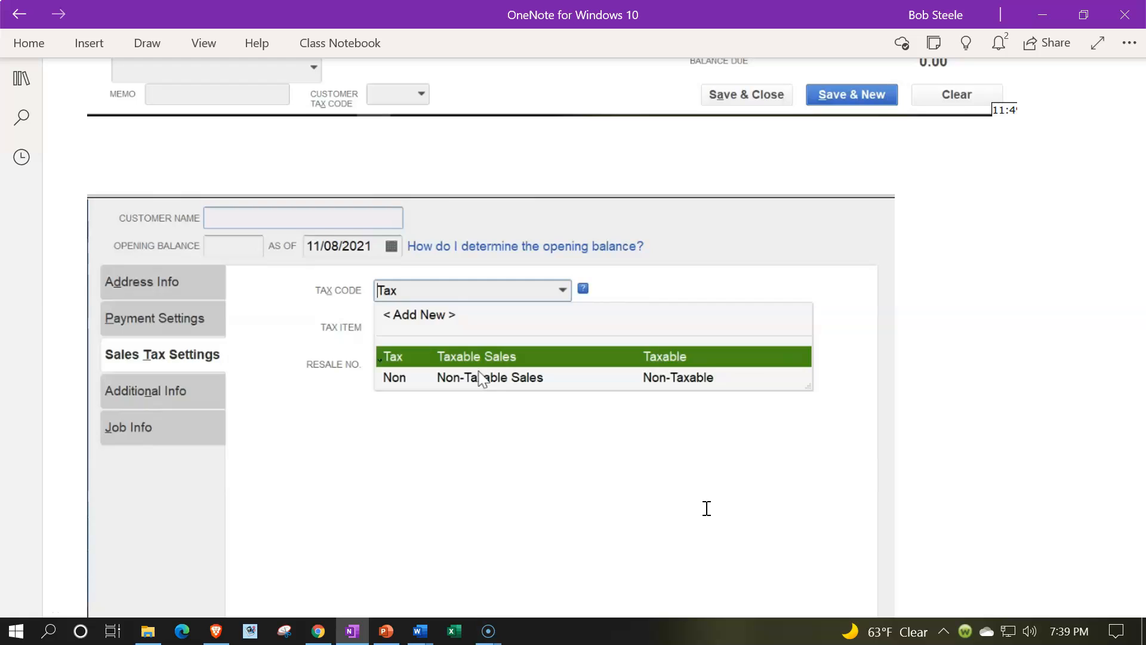
{"action": "left_click", "coordinate": [499, 510]}
{"action": "left_click", "coordinate": [445, 422]}
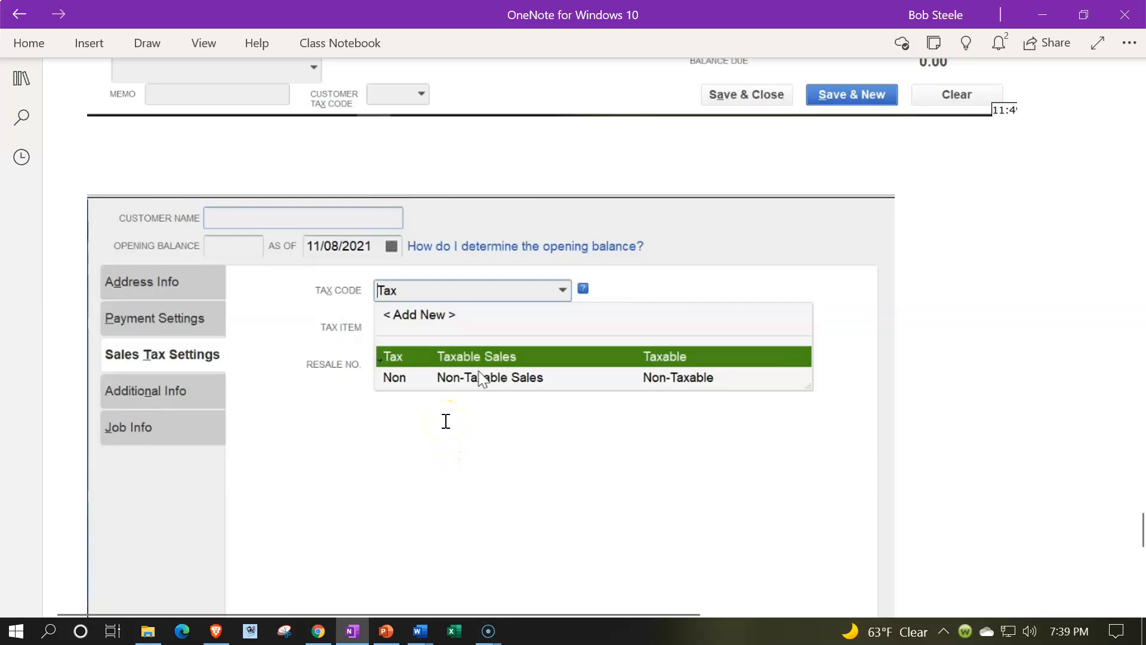
{"action": "left_click_drag", "start_coordinate": [441, 419], "coordinate": [264, 412]}
{"action": "scroll", "coordinate": [263, 412], "scroll_direction": "down", "scroll_amount": 2}
{"action": "scroll", "coordinate": [263, 412], "scroll_direction": "down", "scroll_amount": 7}
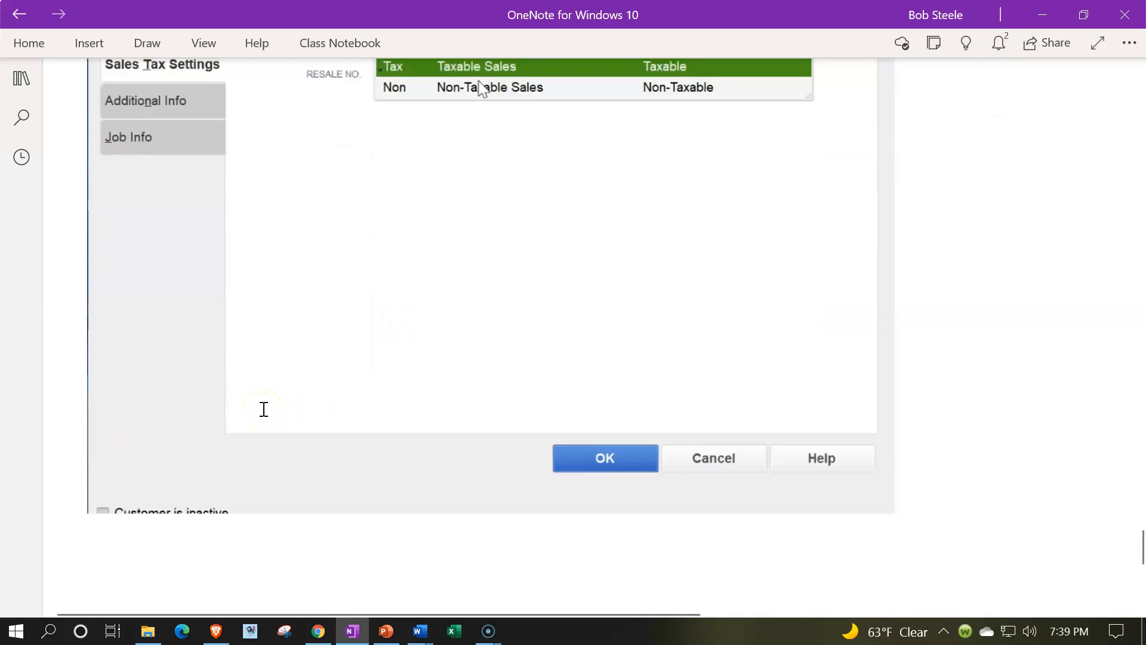